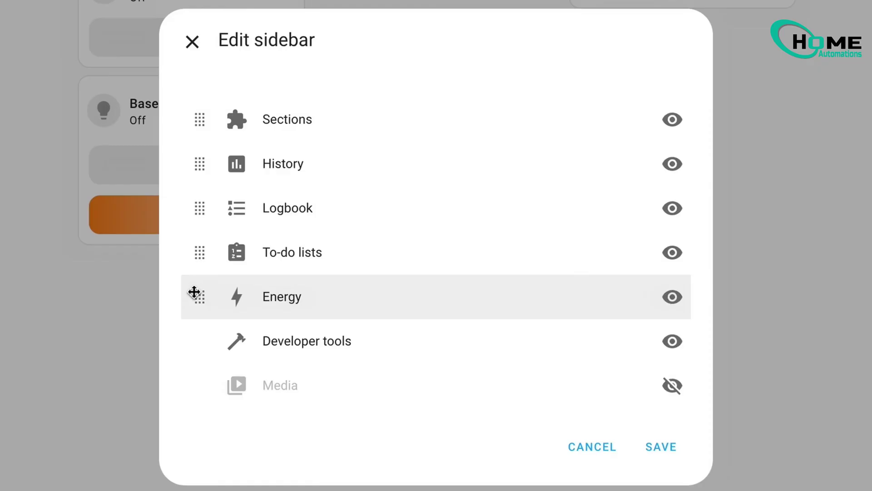
Move Energy above Logbook in the sidebar order.
drag(193, 295, 195, 165)
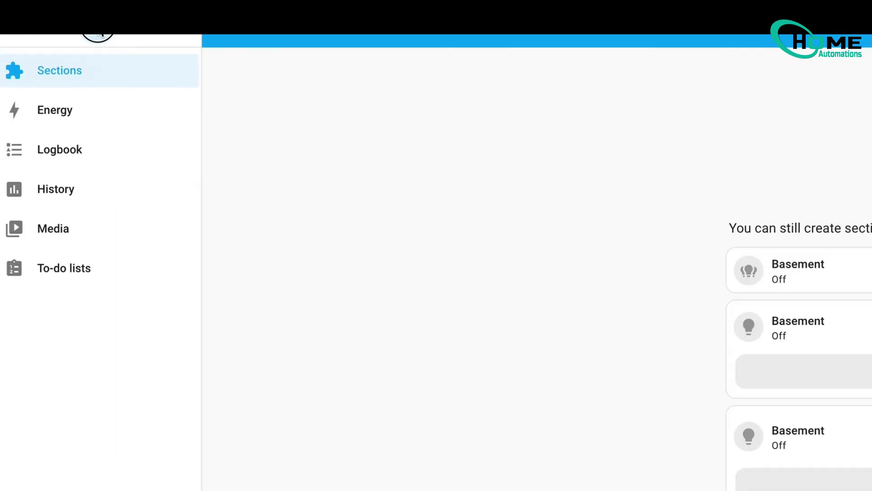
Reorder the sidebar to Sections, Energy, History, Logbook, To-do lists and hide Media.
click(98, 30)
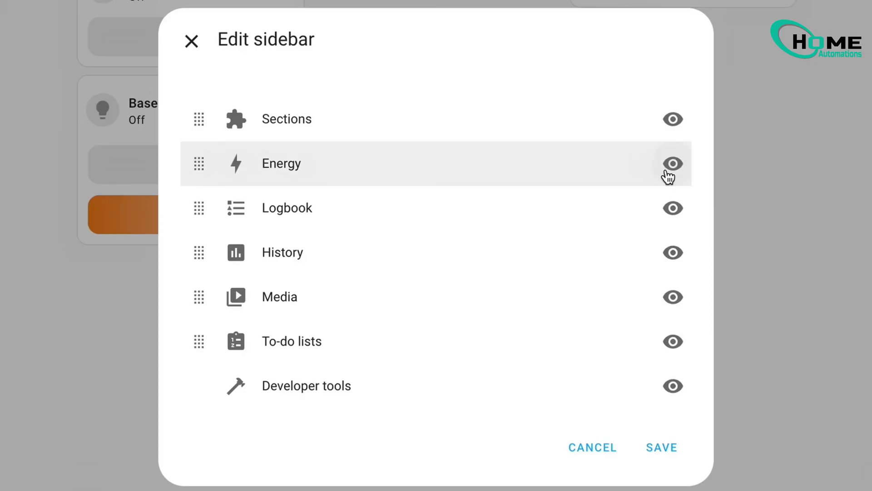
click(524, 229)
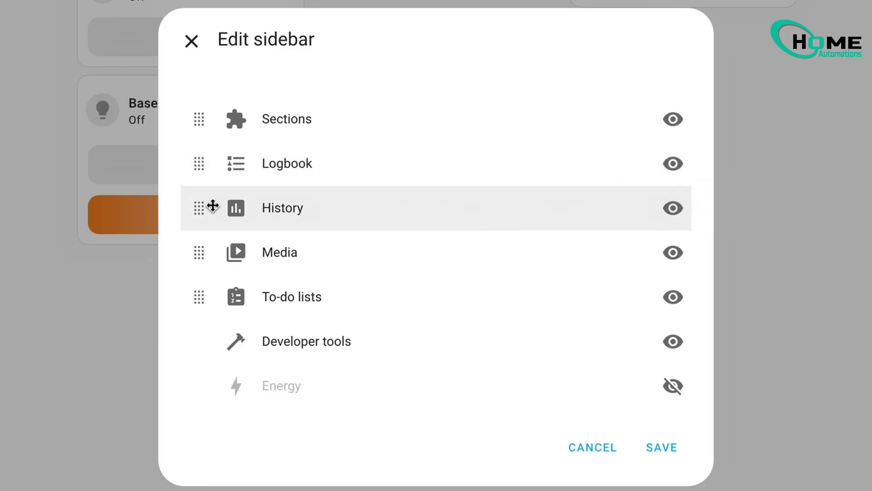
drag(199, 208, 198, 165)
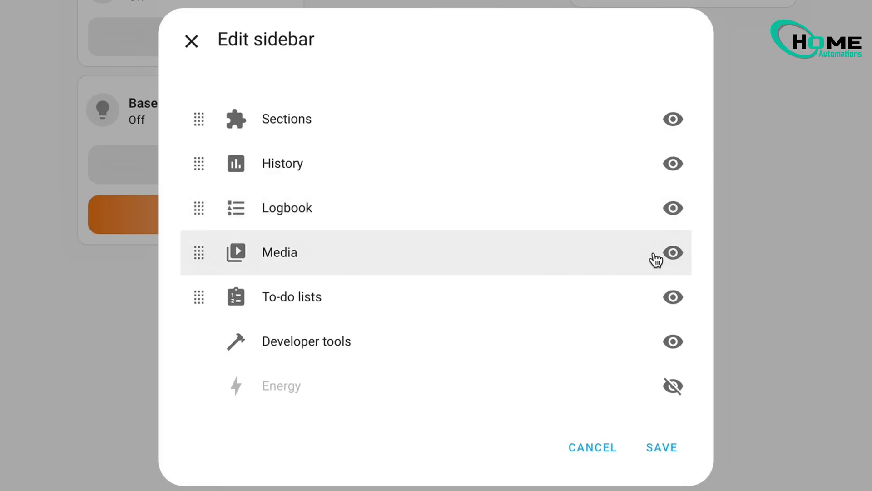
click(668, 254)
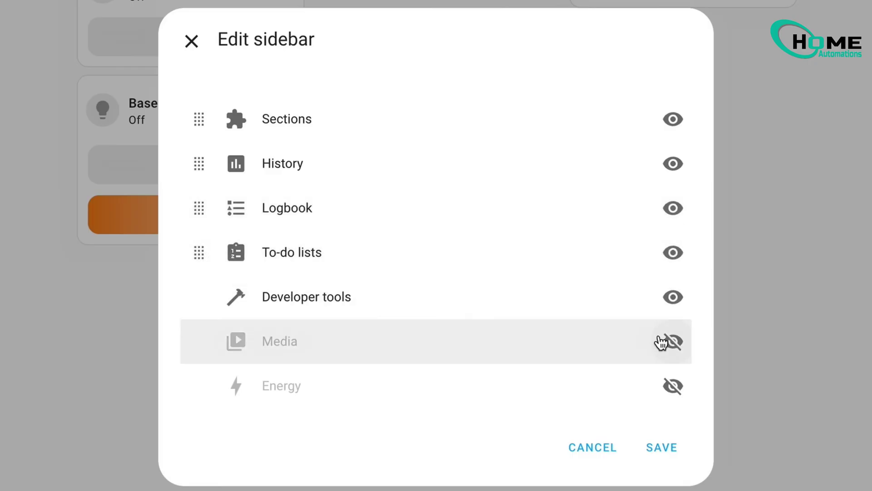
click(672, 387)
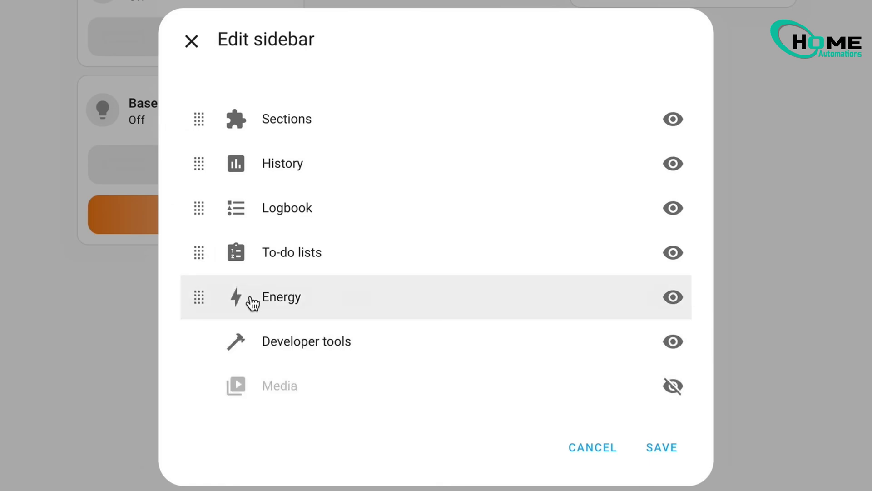
drag(194, 293, 197, 162)
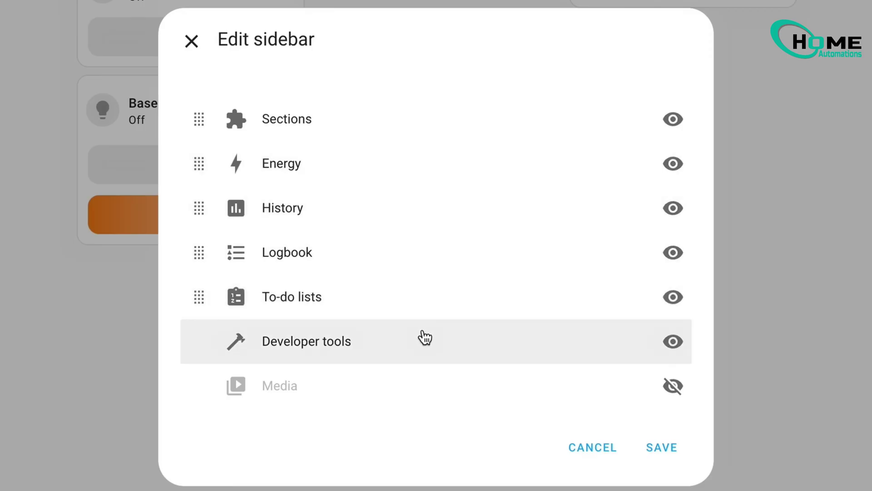
Save the new sidebar layout and confirm applying it on all logged-in devices.
click(648, 445)
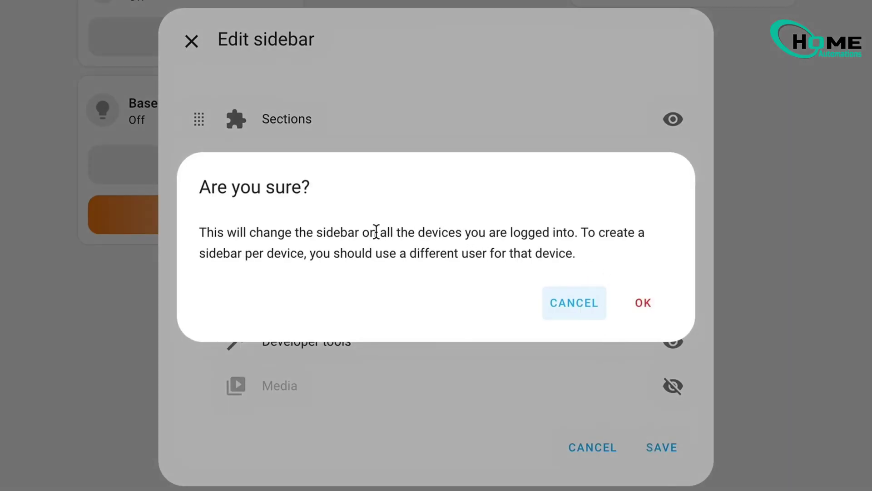
drag(366, 232, 577, 240)
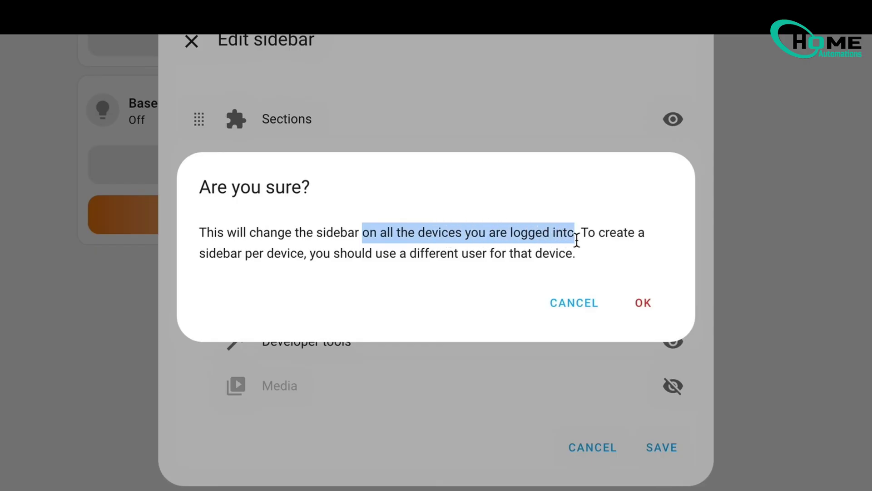
click(629, 261)
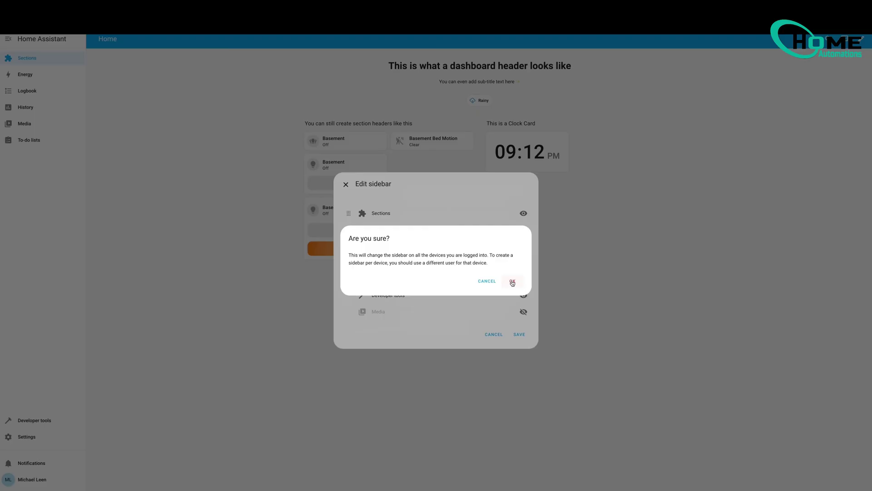
click(642, 300)
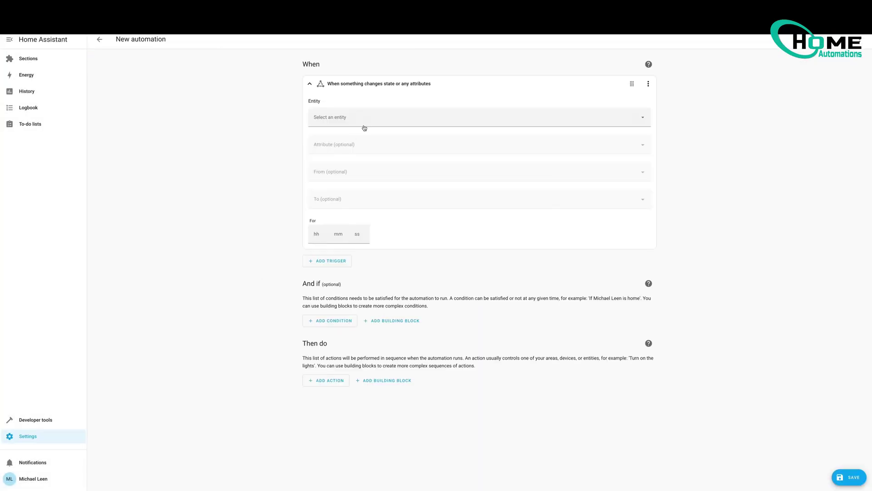
click(367, 119)
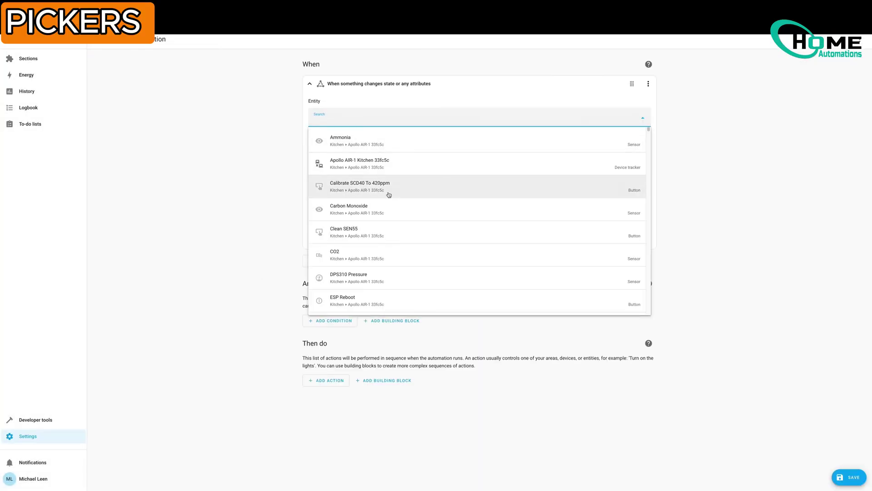
scroll(388, 195, down, 5)
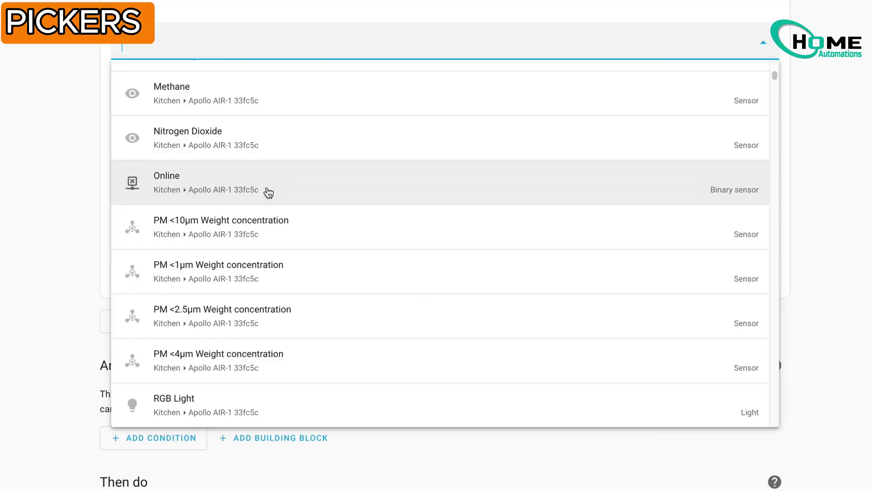
scroll(268, 191, down, 10)
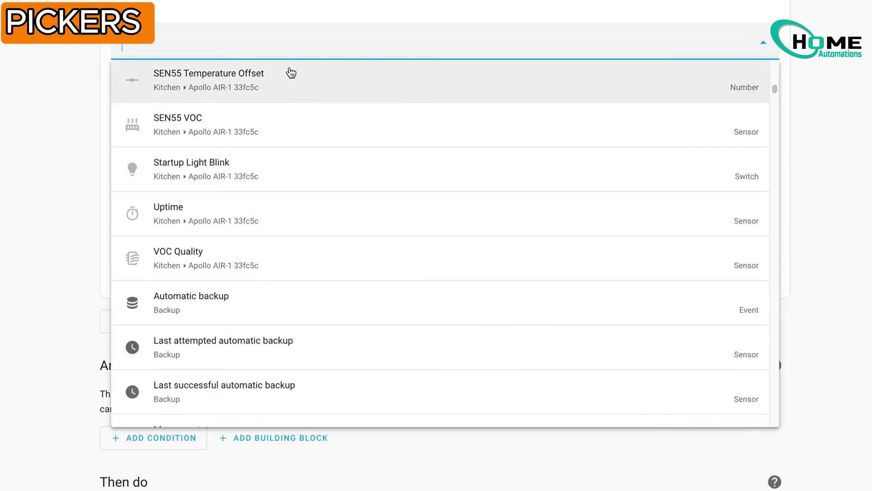
click(292, 44)
text(udm)
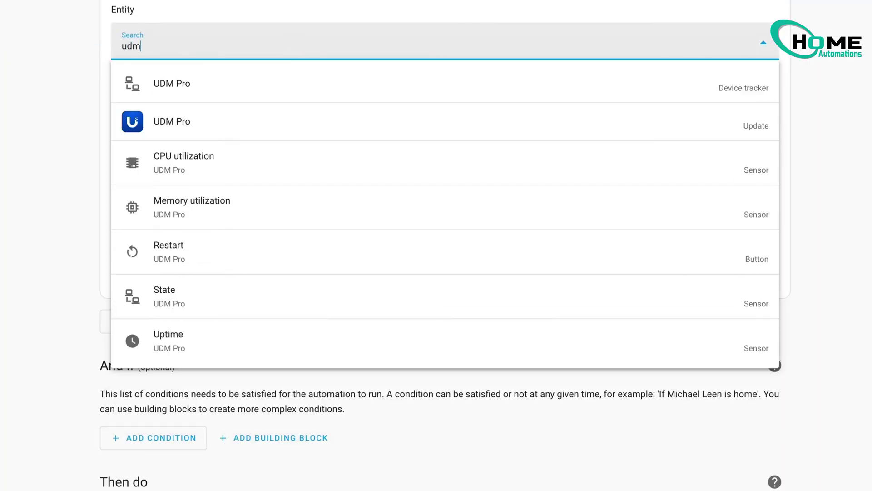
key(BackSpace)
key(BackSpace)
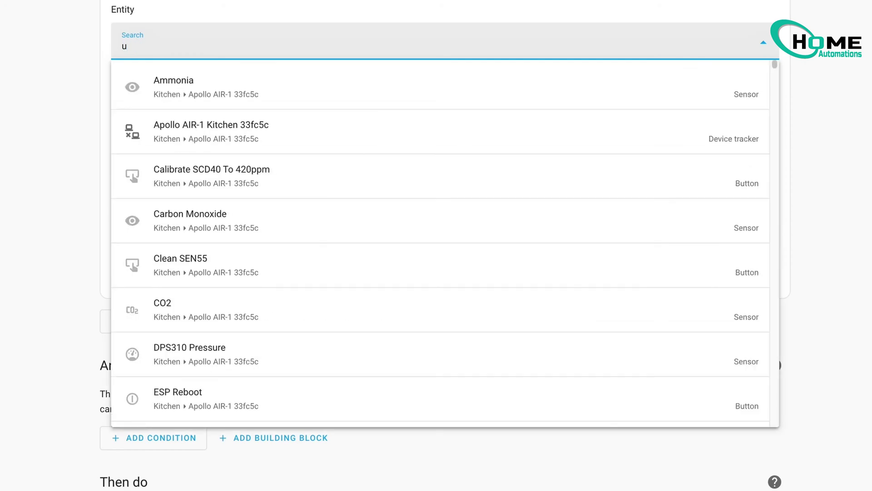
text(nifi)
key(BackSpace)
key(BackSpace)
key(BackSpace)
key(BackSpace)
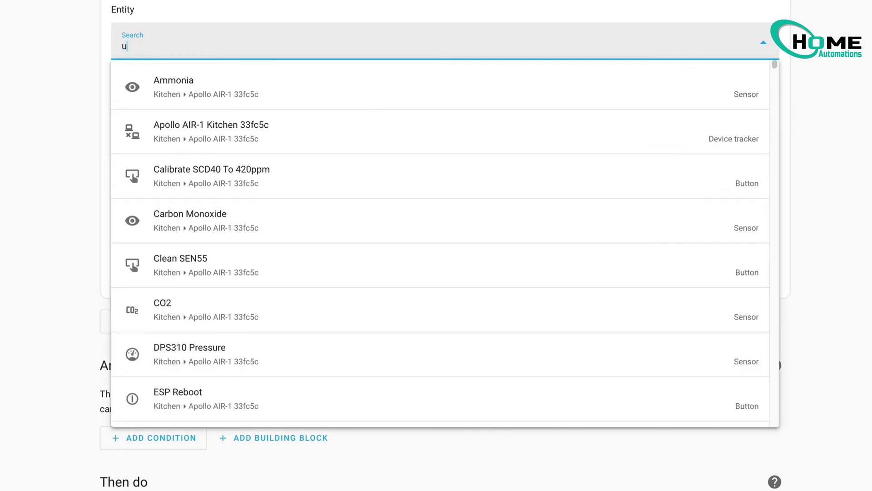
scroll(253, 236, down, 10)
scroll(253, 236, down, 20)
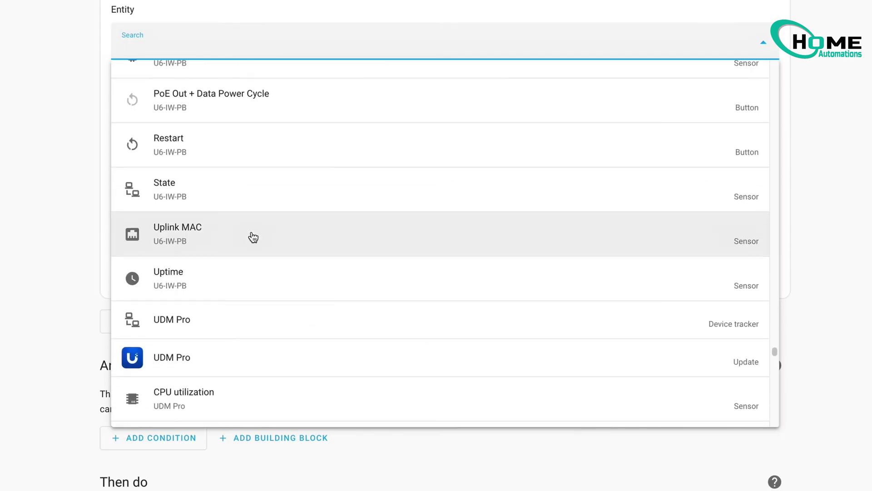
scroll(253, 237, down, 12)
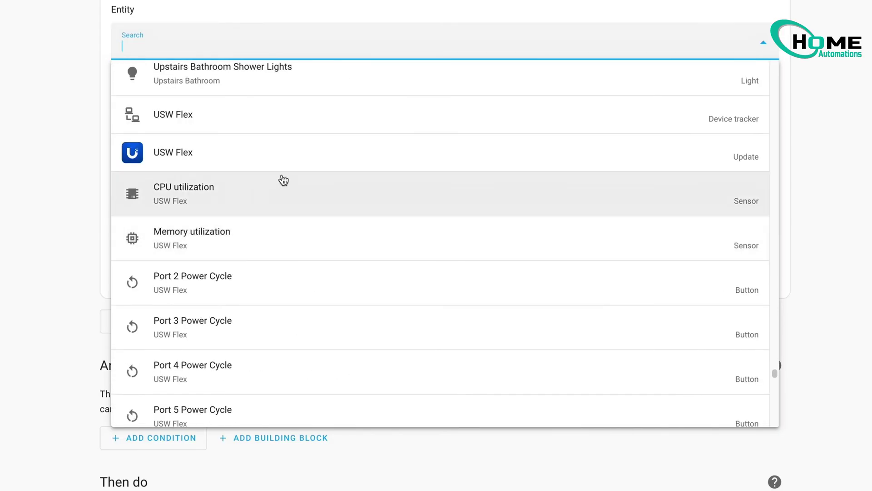
scroll(342, 214, down, 20)
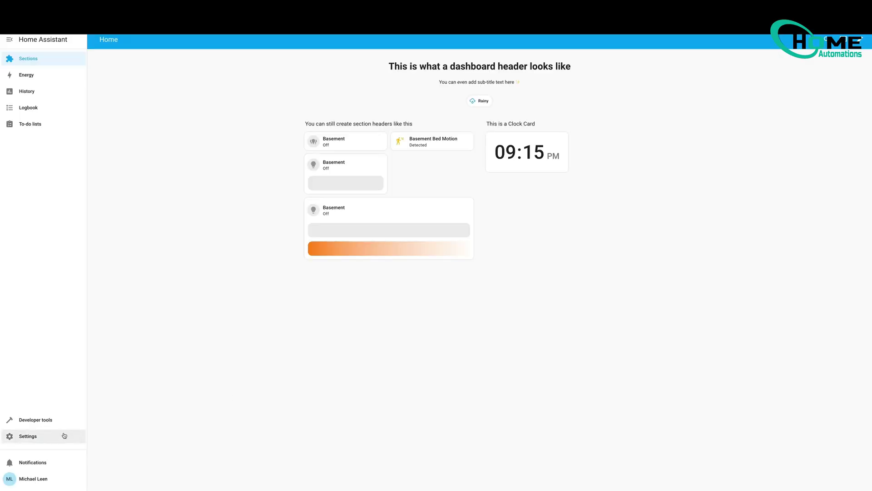
Go through Settings and Integrations to the Bluetooth adapter's settings.
click(28, 435)
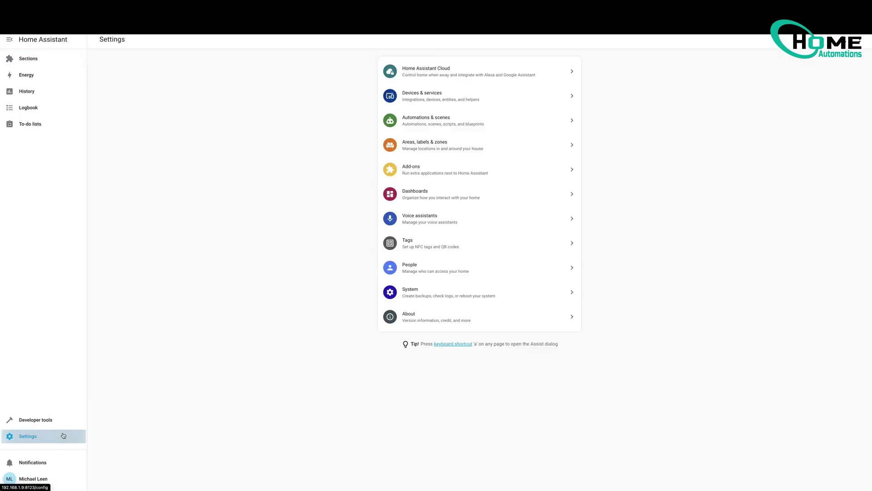
click(419, 102)
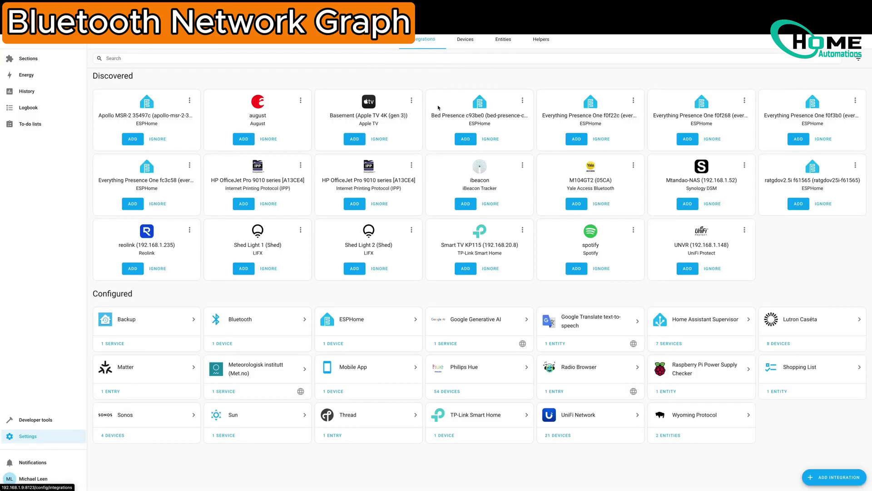
click(259, 328)
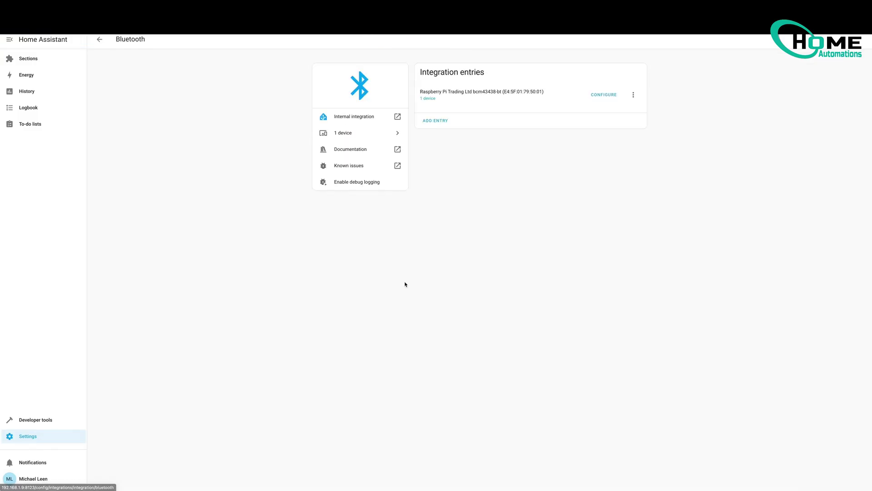
click(633, 100)
click(613, 101)
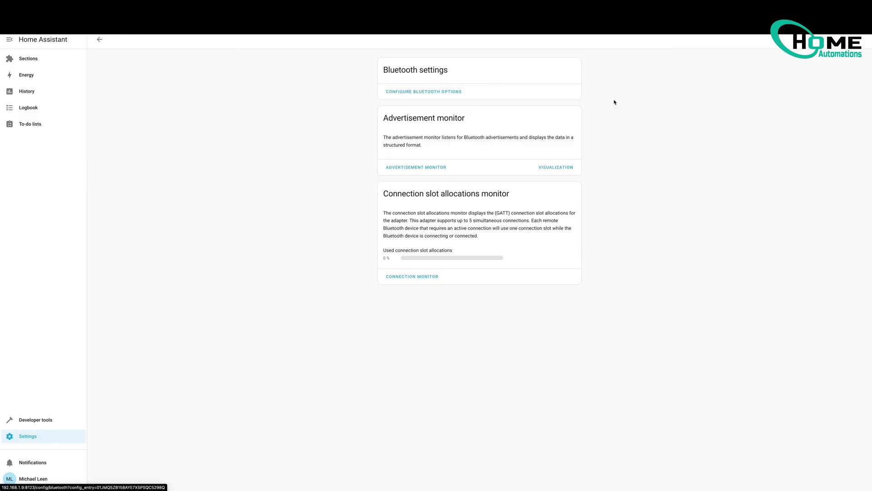
Show the Bluetooth visualization graph and inspect scanner hci0 and the nearby device nodes.
click(555, 168)
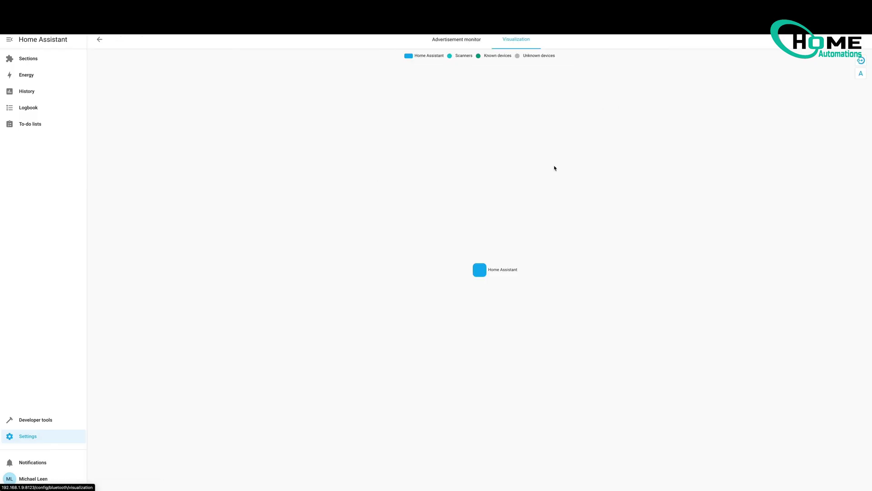
mouse_move(578, 194)
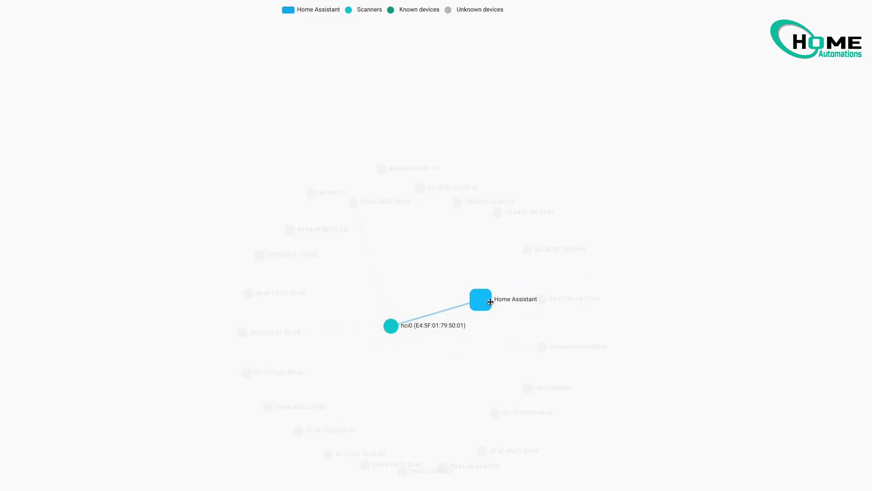
mouse_move(559, 300)
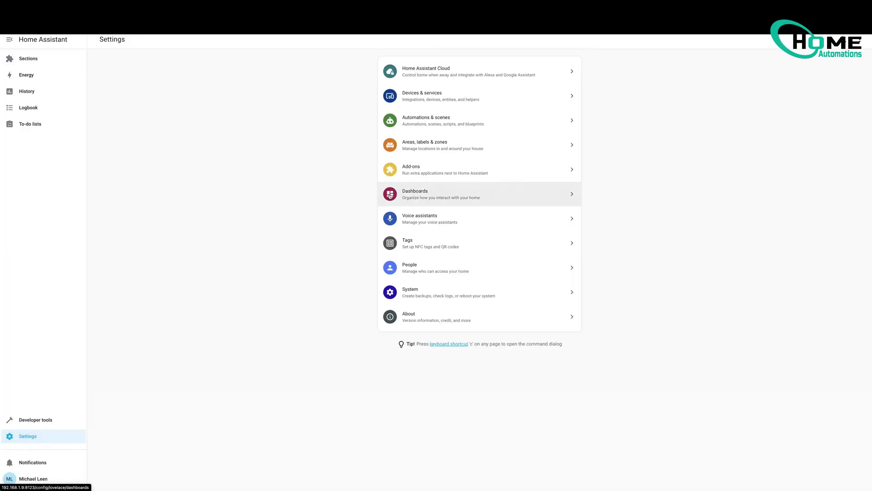
Add an Areas (experimental) dashboard titled 'Areas'.
click(459, 195)
click(813, 475)
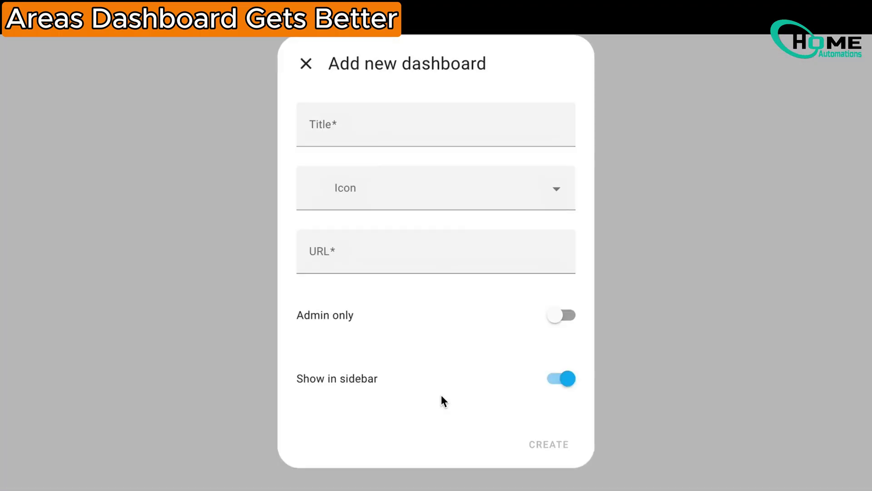
click(439, 396)
click(373, 132)
text(Areas)
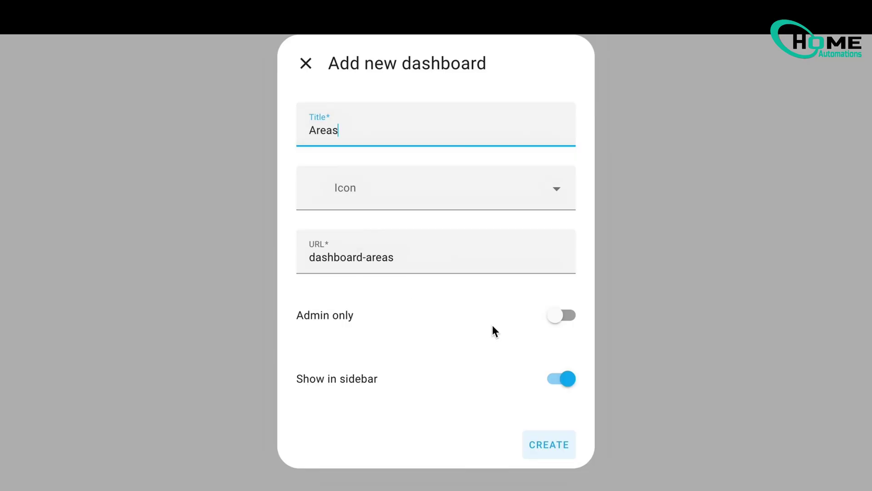
click(550, 444)
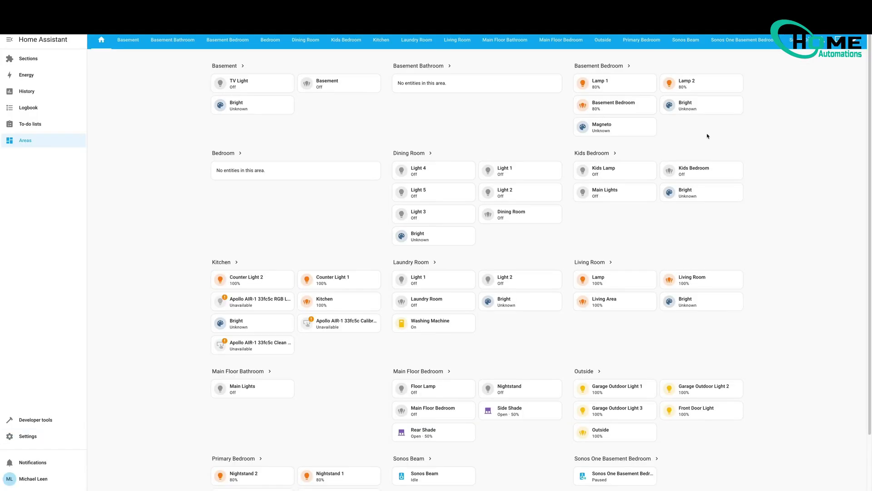
Browse the Living Room, Basement and Kids Bedroom area views of the new dashboard.
click(590, 262)
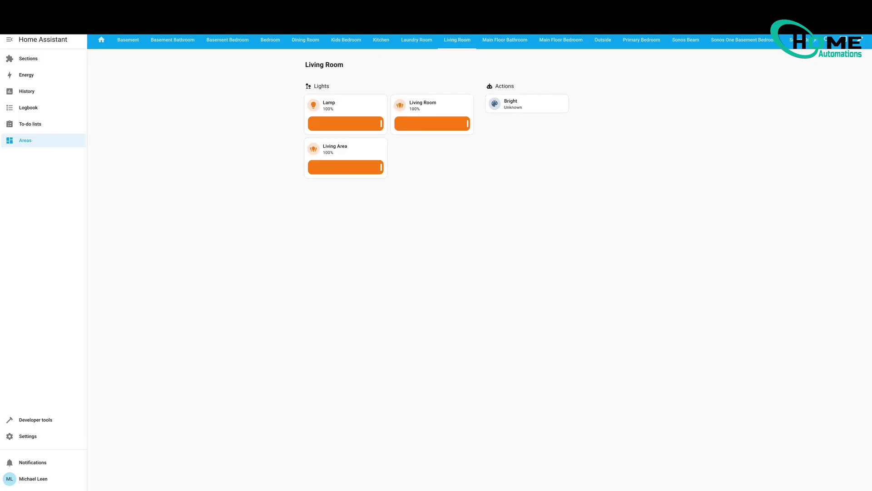
click(102, 41)
scroll(425, 231, down, 1)
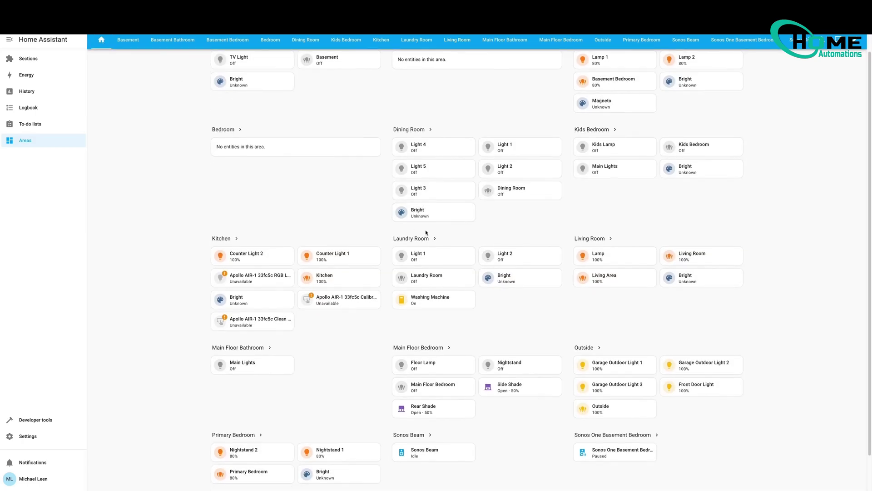
scroll(427, 234, down, 1)
scroll(443, 245, up, 2)
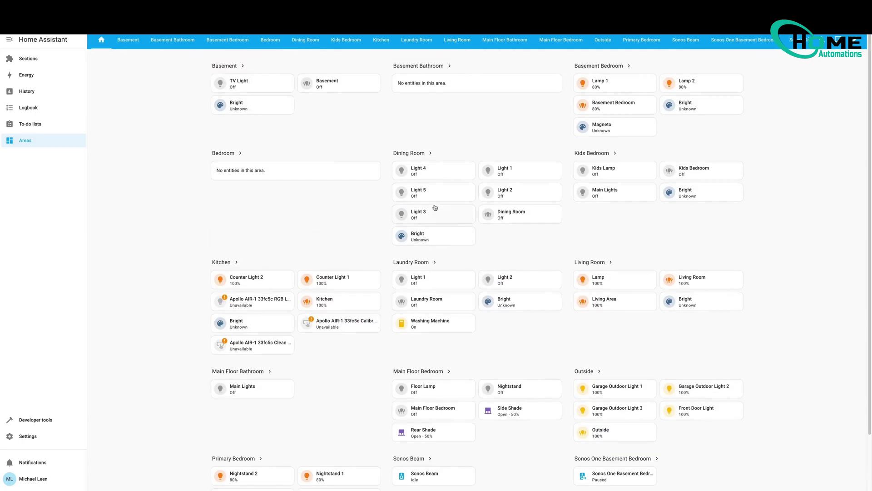
click(232, 69)
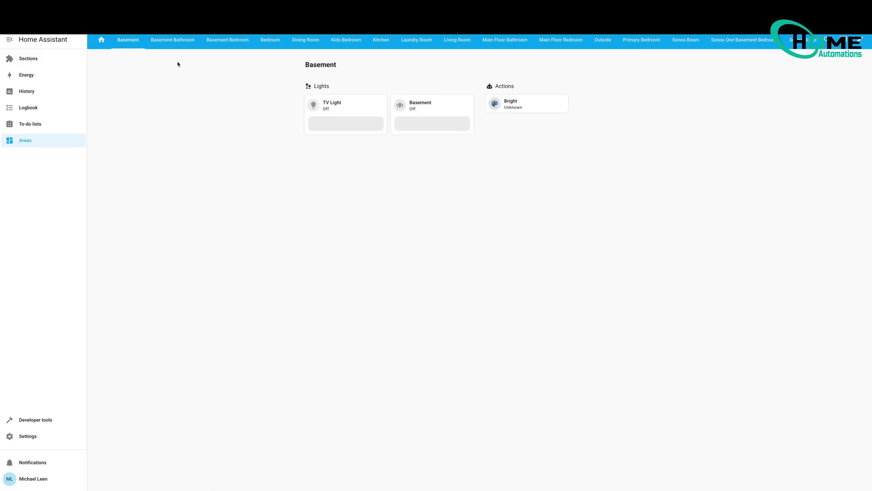
click(102, 41)
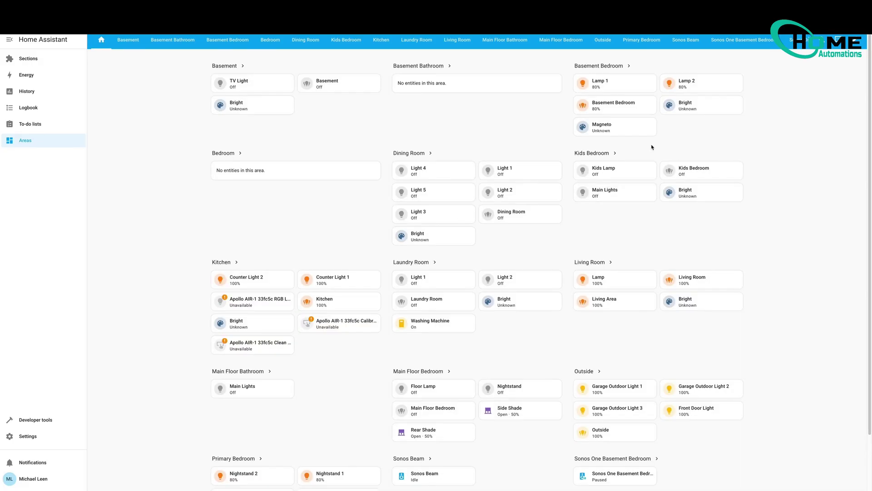
click(598, 154)
Go through Devices & services to the Basement device and open its light's entity settings.
click(28, 58)
click(28, 436)
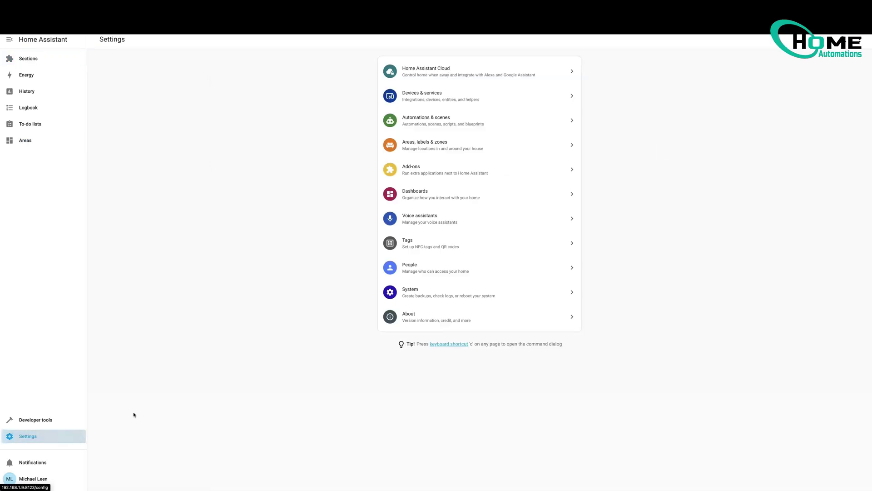
click(436, 103)
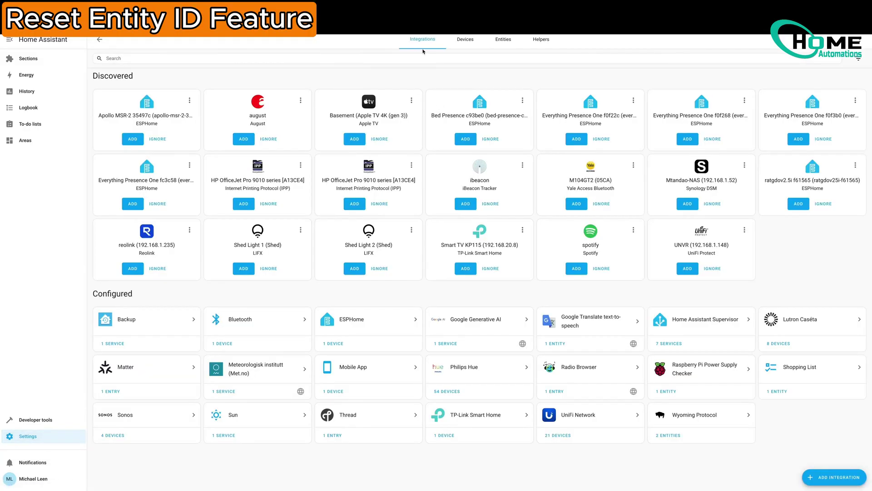
click(450, 45)
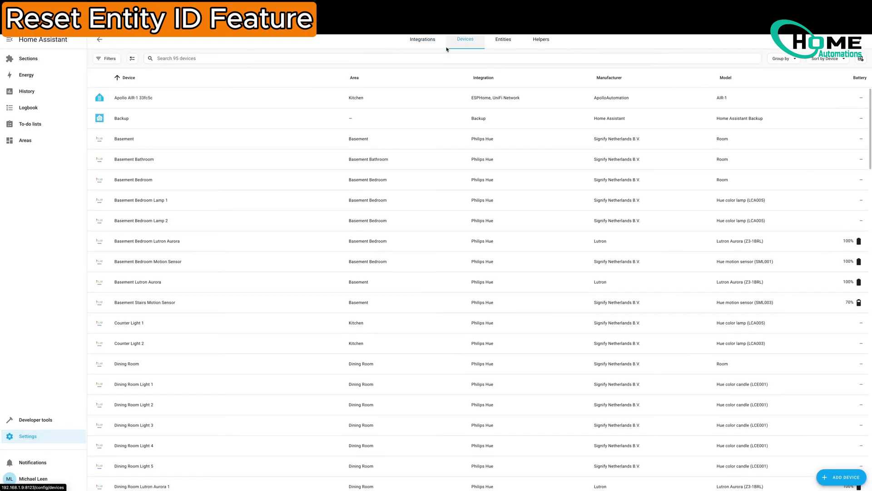
click(261, 141)
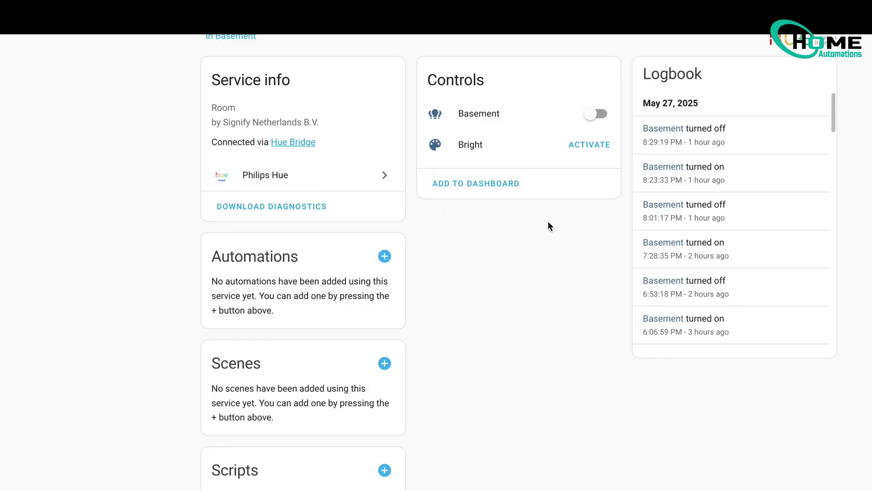
click(497, 119)
click(568, 36)
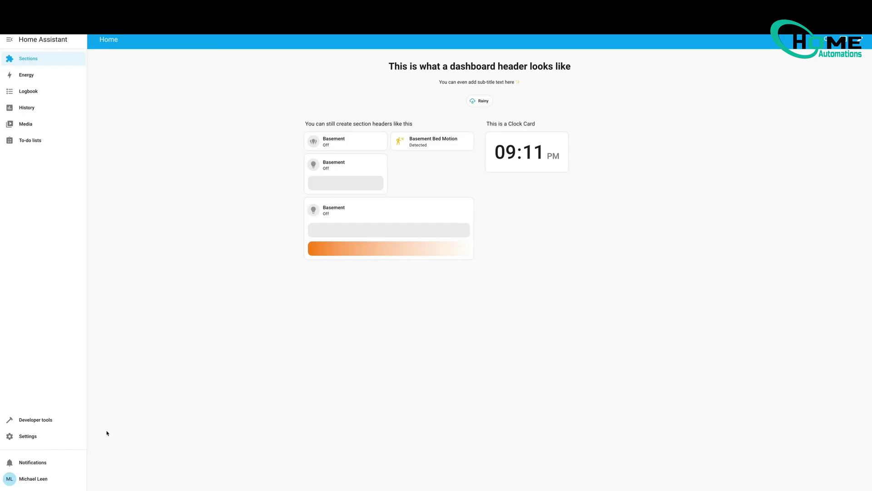
Open Settings > About and select the installation method value, Home Assistant OS.
click(70, 436)
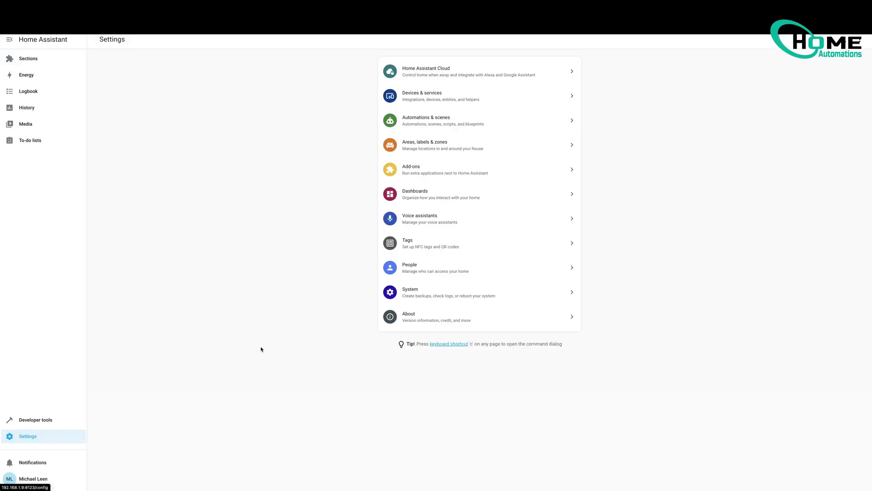
click(399, 324)
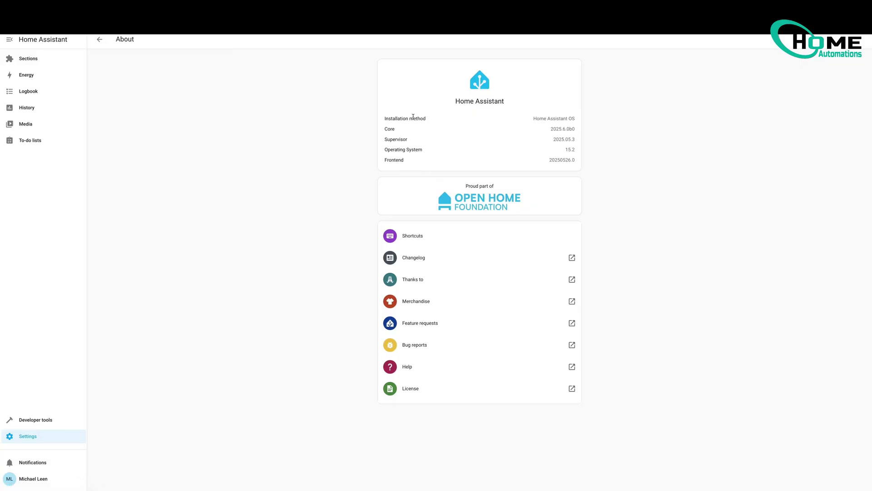
triple_click(413, 118)
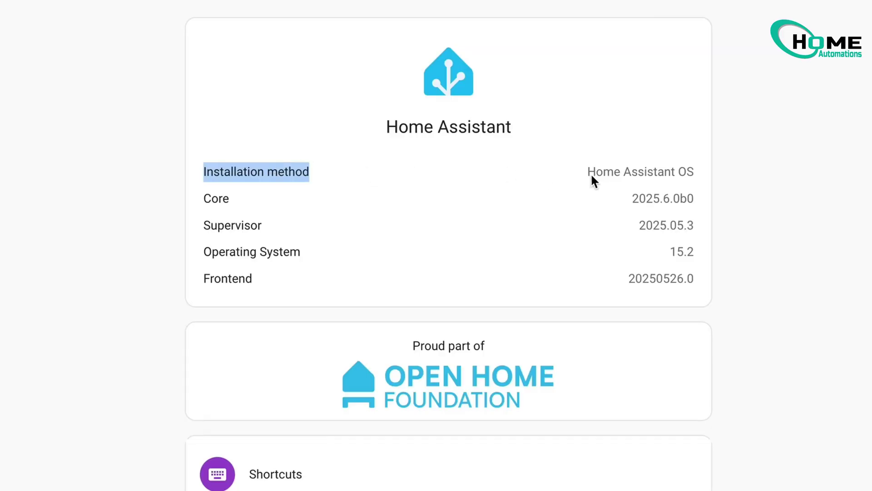
click(622, 173)
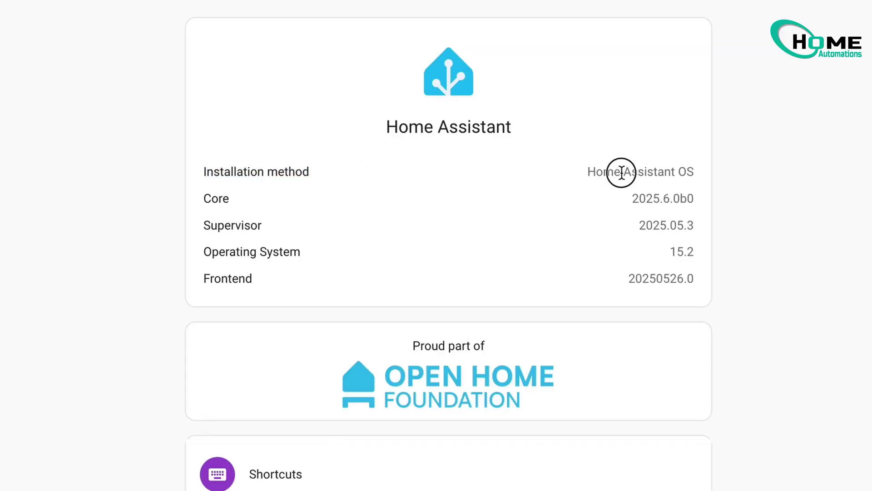
triple_click(621, 173)
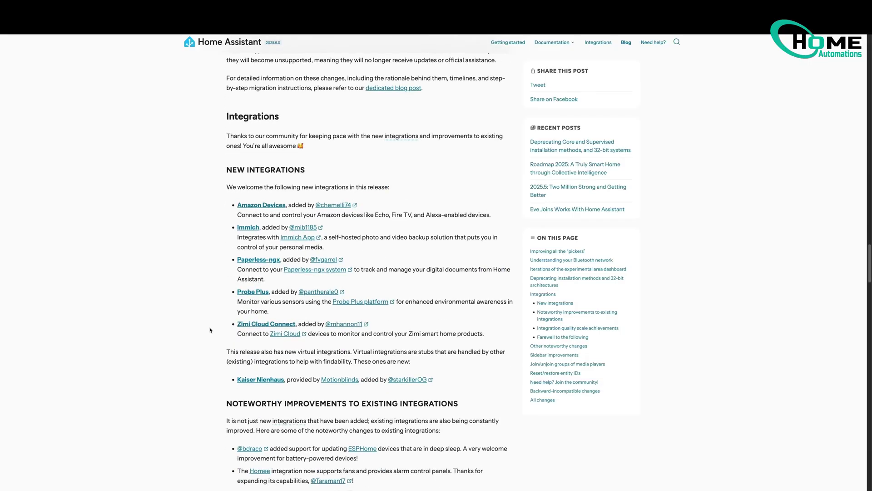
Scroll through the 2025.6 release notes' New integrations and Noteworthy improvements sections.
scroll(210, 329, down, 4)
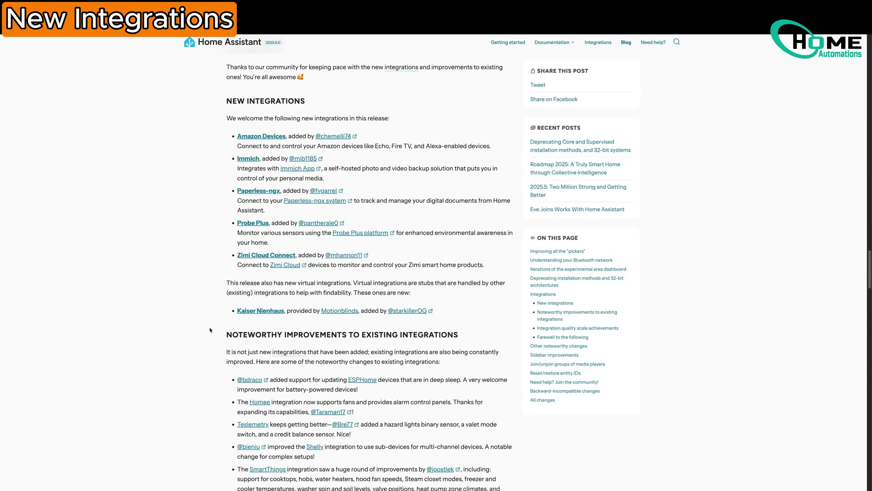
scroll(210, 329, up, 1)
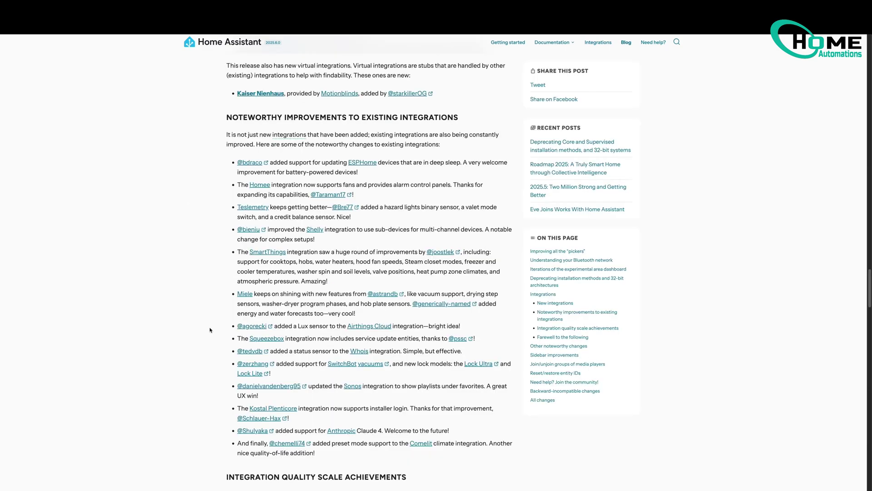
scroll(211, 328, down, 1)
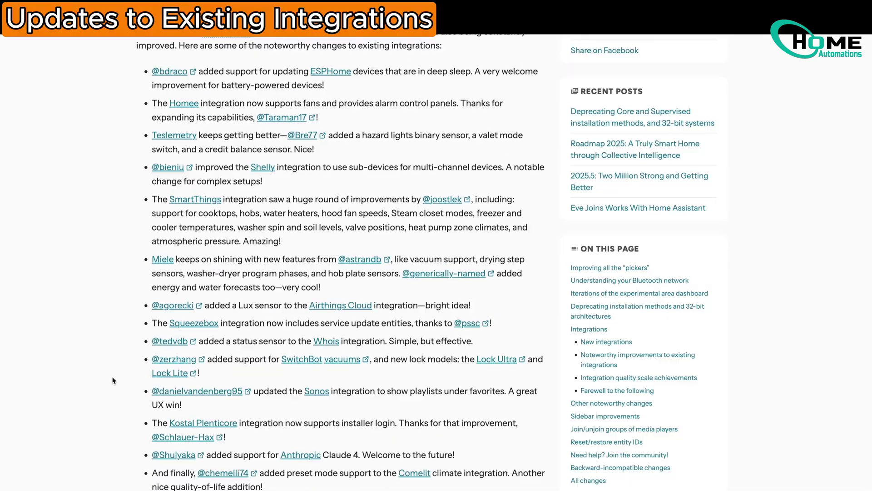